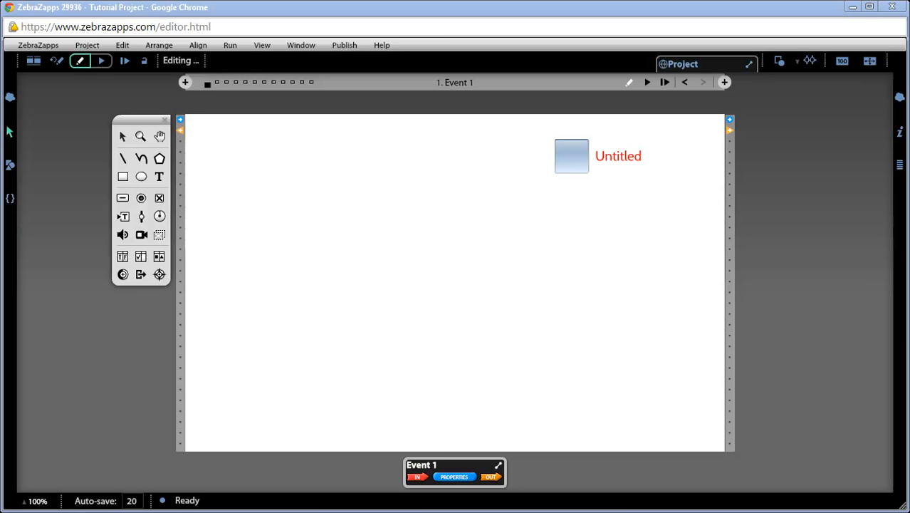
Change the check box's label to "US Headquarters".
click(634, 158)
text(US)
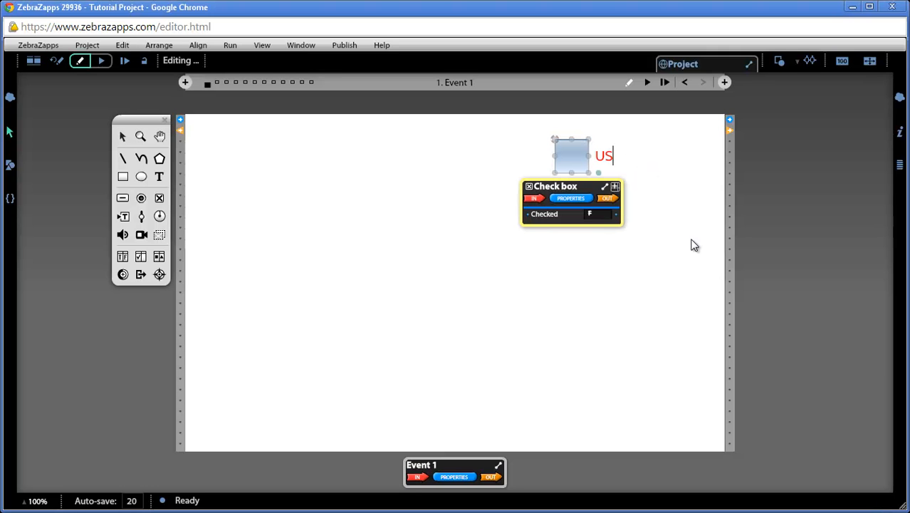
text( Headquarters)
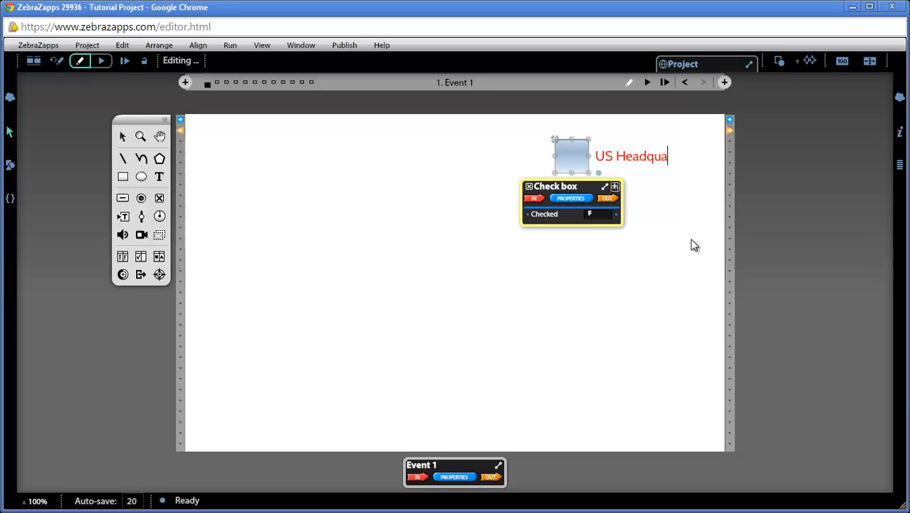
click(684, 246)
click(684, 246)
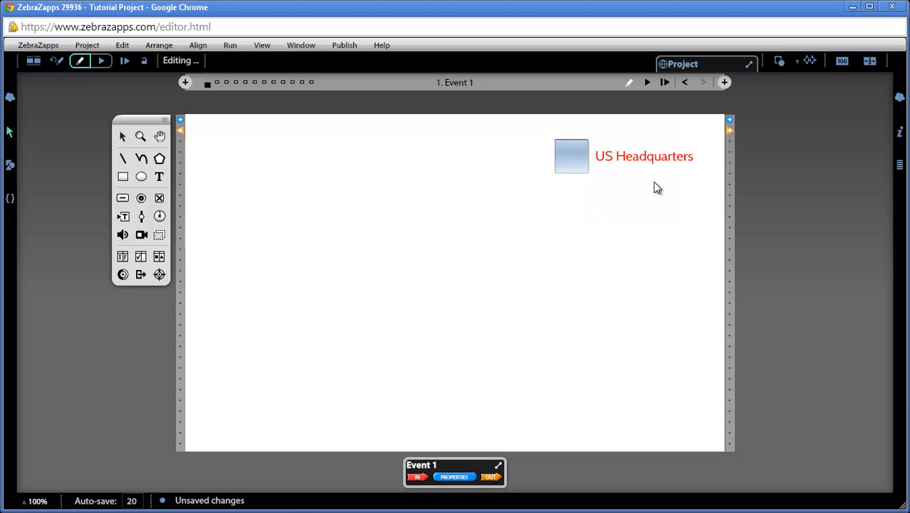
click(579, 157)
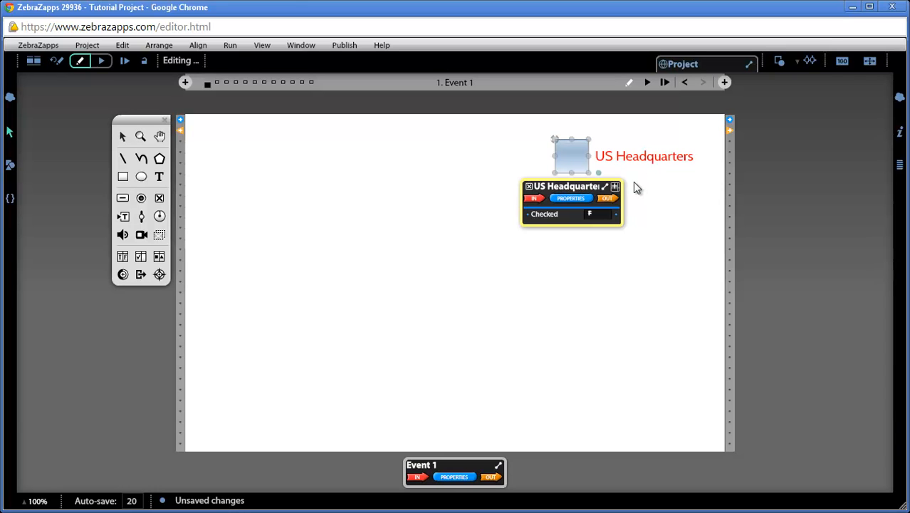
Place us-map.png from the project's media on the stage and scale it down to fit below the check box.
click(11, 168)
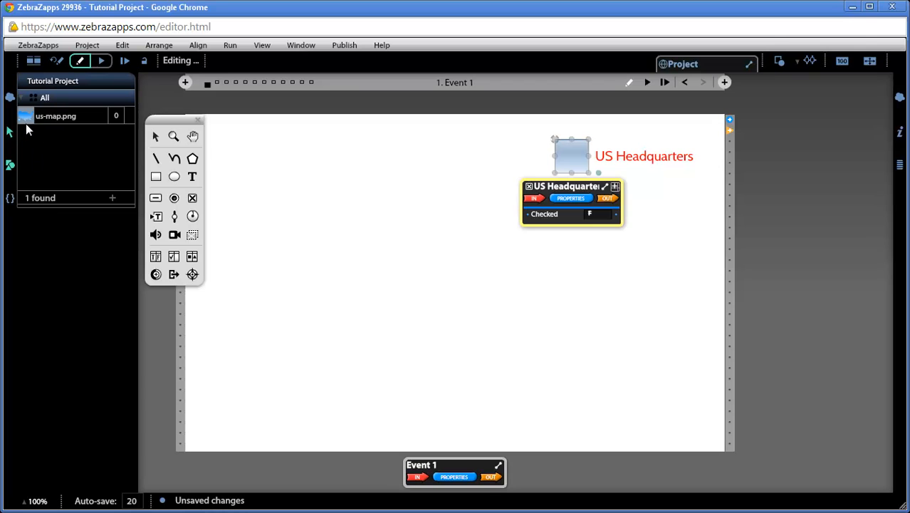
drag(27, 119, 399, 277)
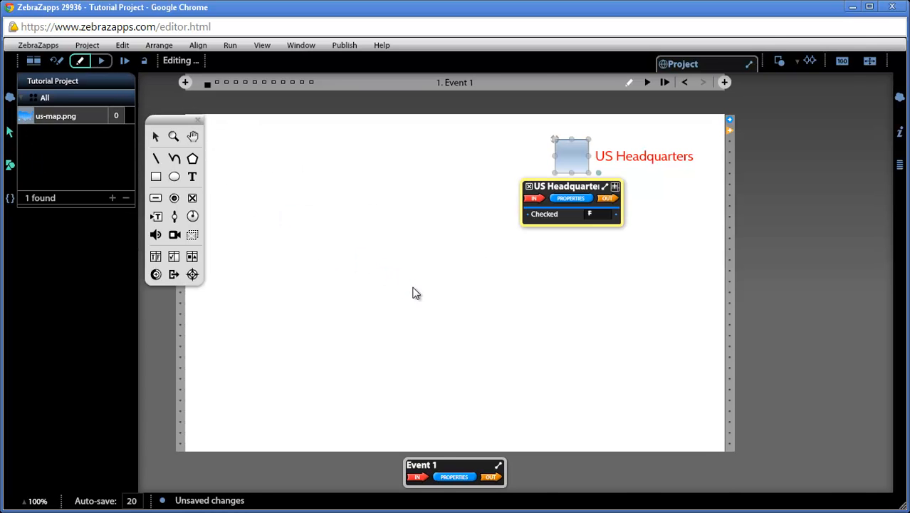
drag(596, 363, 543, 229)
drag(850, 468, 355, 176)
drag(283, 114, 502, 359)
drag(665, 448, 515, 359)
drag(405, 251, 513, 302)
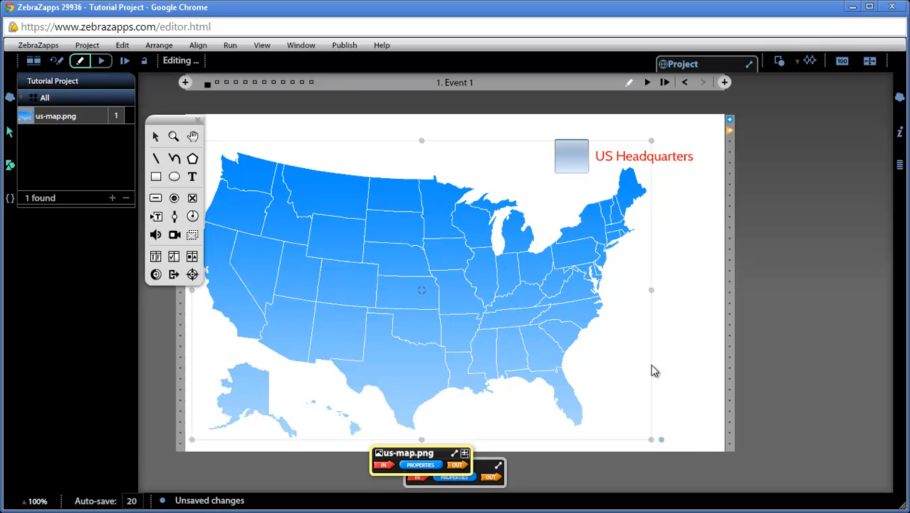
drag(650, 437, 617, 431)
drag(509, 346, 510, 351)
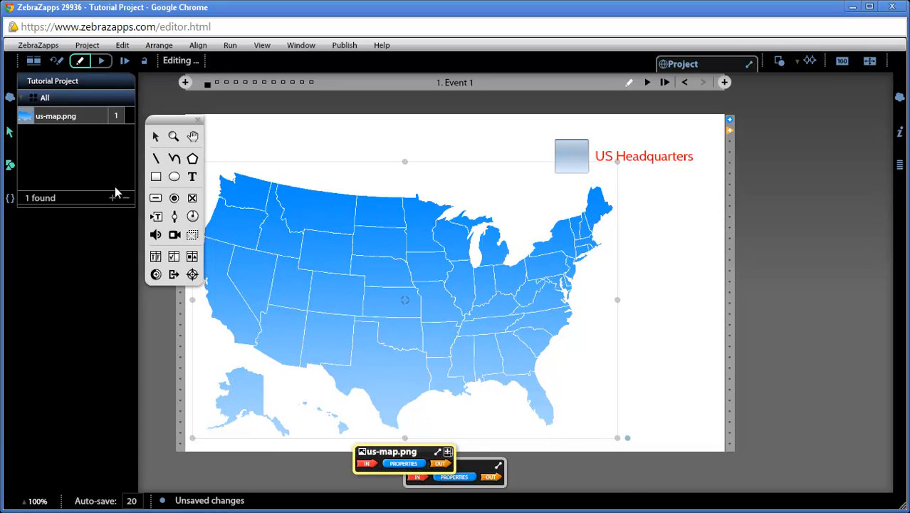
Hide the project's media list and move the toolbox off the stage and the map's ribbon over Alaska.
click(10, 166)
drag(174, 121, 141, 125)
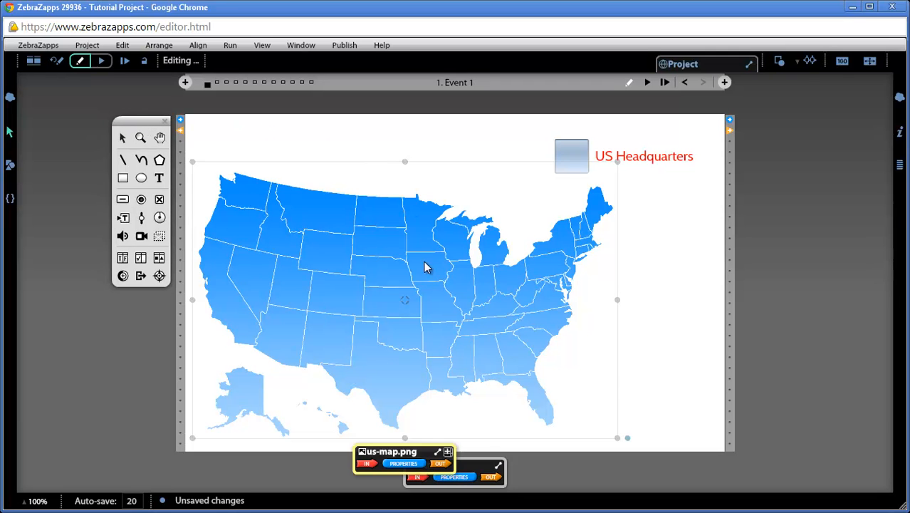
drag(407, 454, 250, 416)
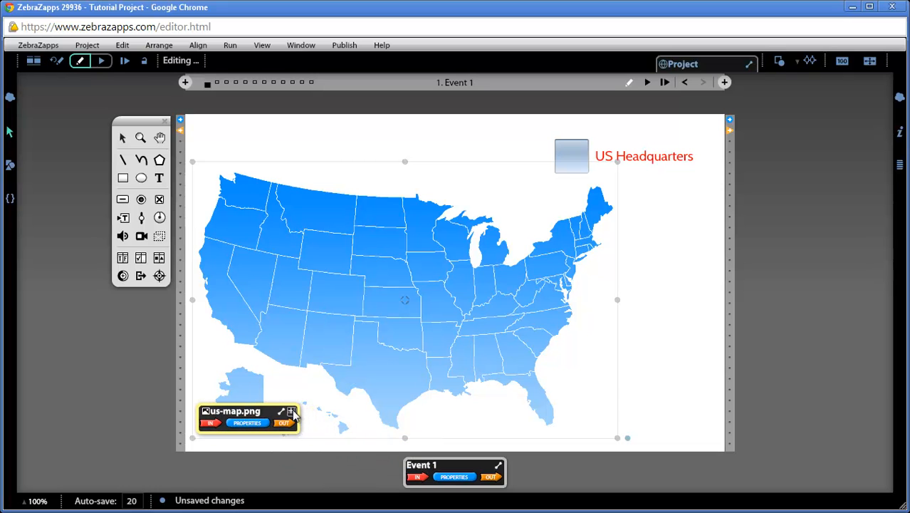
click(384, 340)
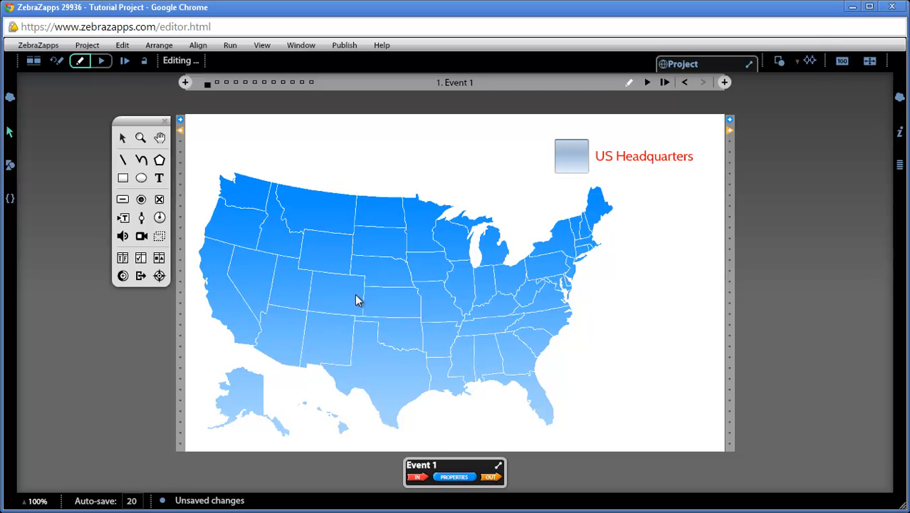
Draw a three-sided polygon about 30 by 30 in size over the map's upper Midwest.
click(160, 161)
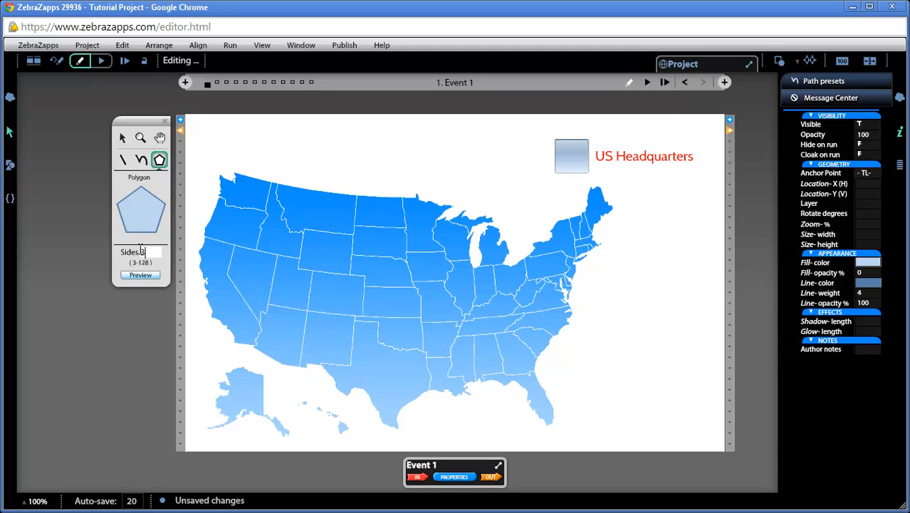
key(Return)
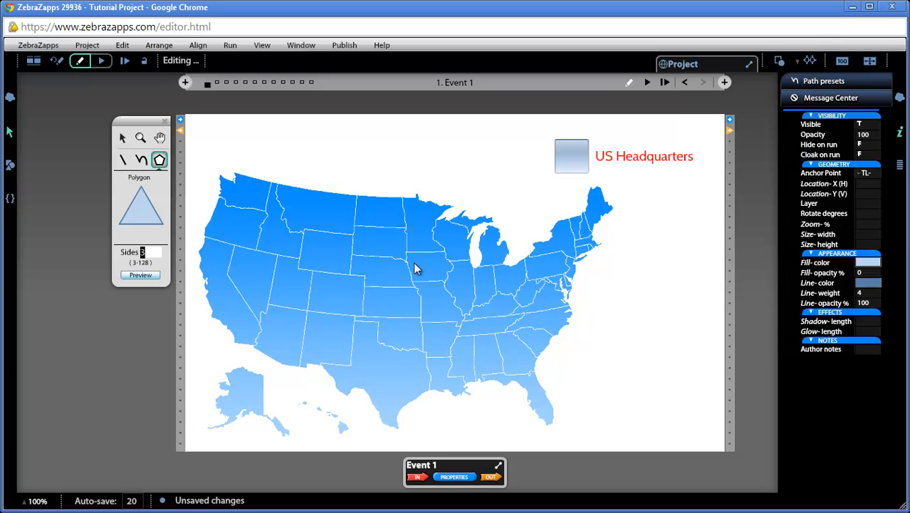
drag(423, 285, 426, 284)
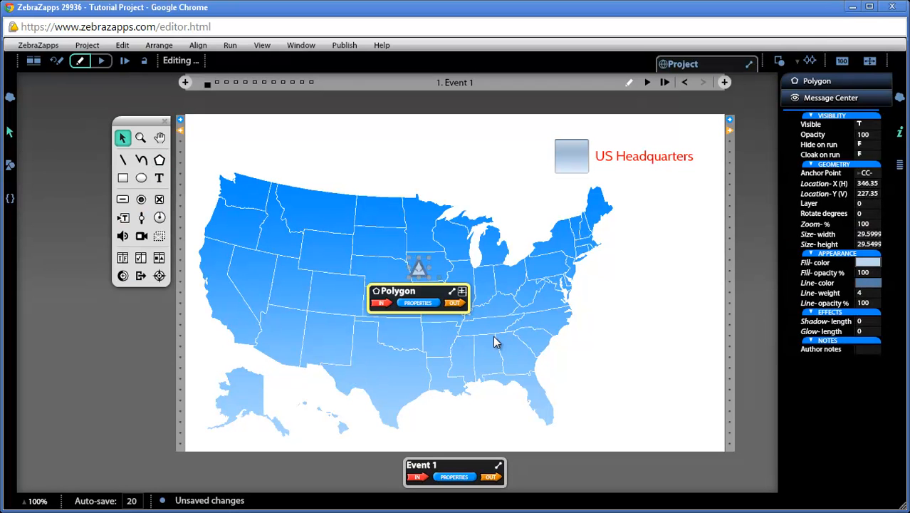
Set the triangle's line weight to 0 and its fill to solid red.
click(874, 293)
text(0)
key(Return)
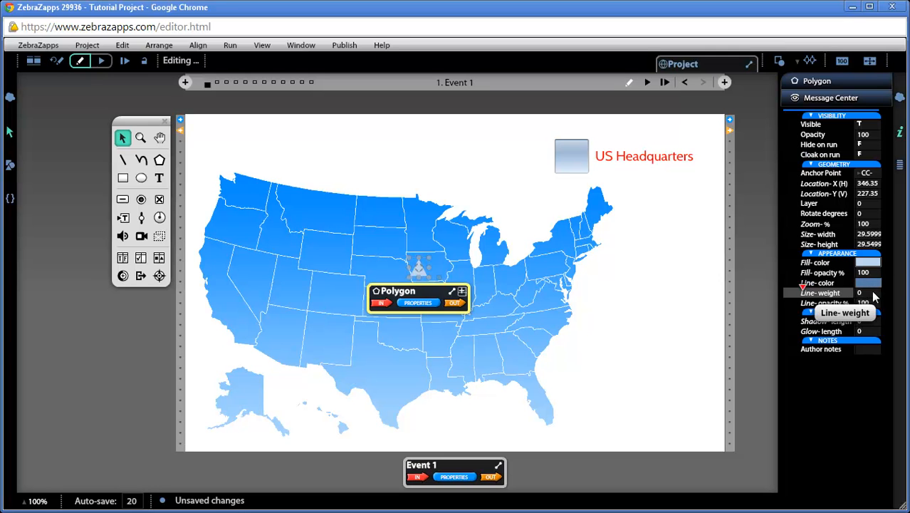
click(867, 262)
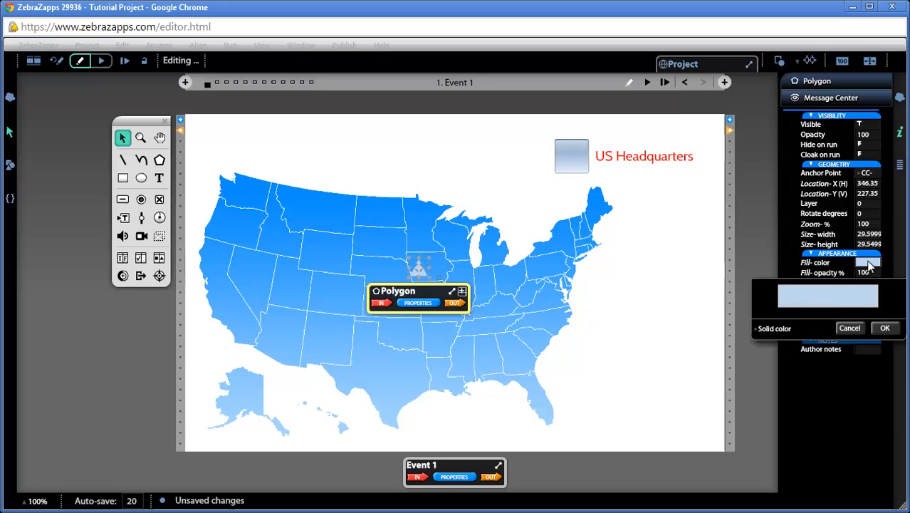
click(824, 298)
click(763, 349)
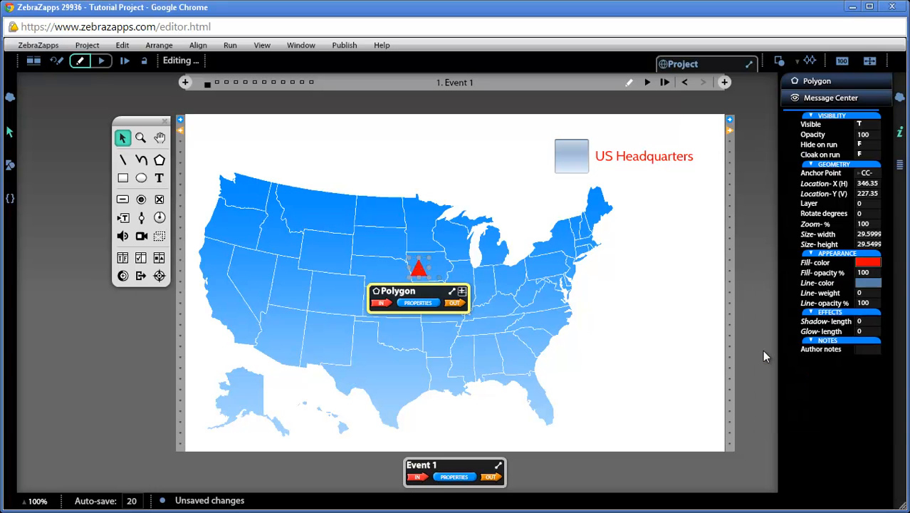
Place the red triangle, scaled to about 23 by 23, on southern Minnesota and name it City Token.
drag(422, 269, 430, 249)
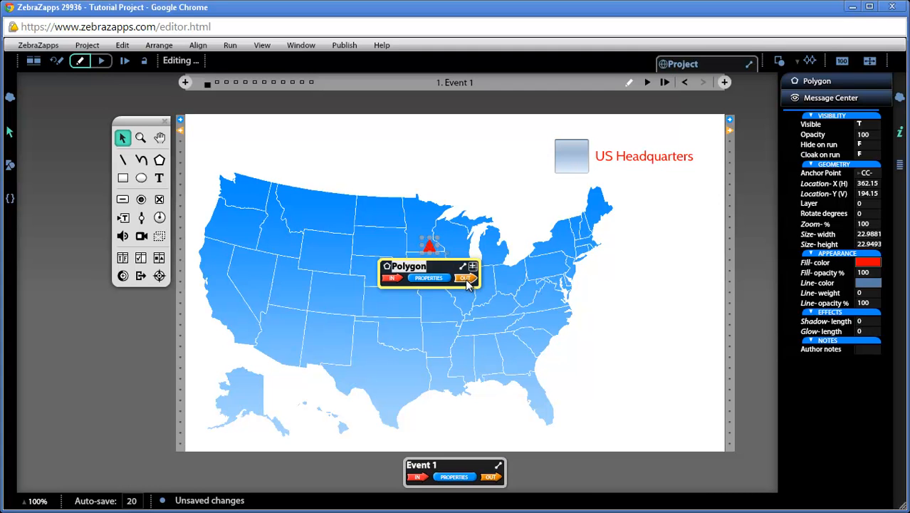
text(City Token)
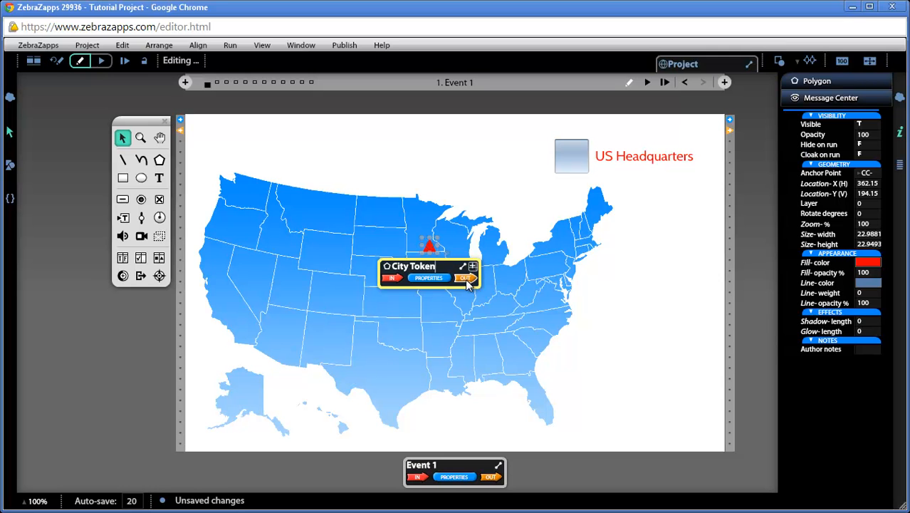
click(450, 297)
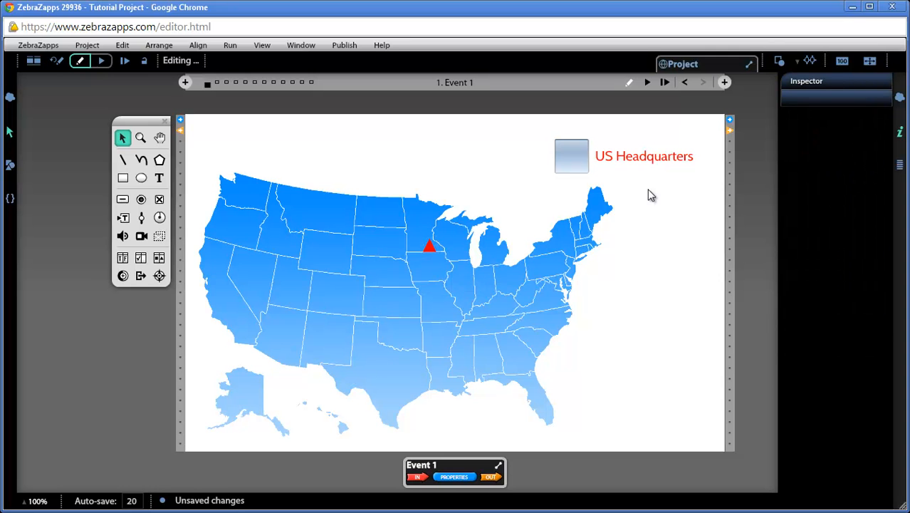
Move the US Headquarters check box's ribbon aside and nudge the City Token triangle to about X 358, Y 190.
click(581, 164)
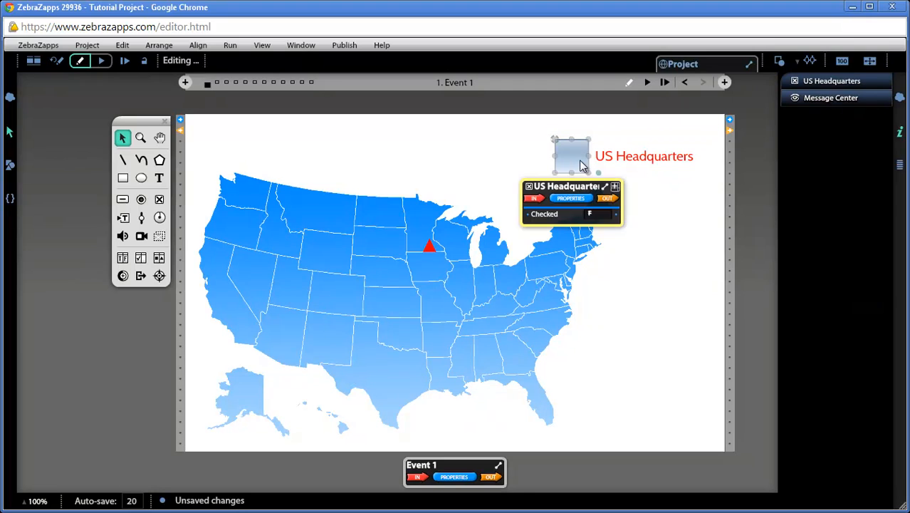
click(430, 249)
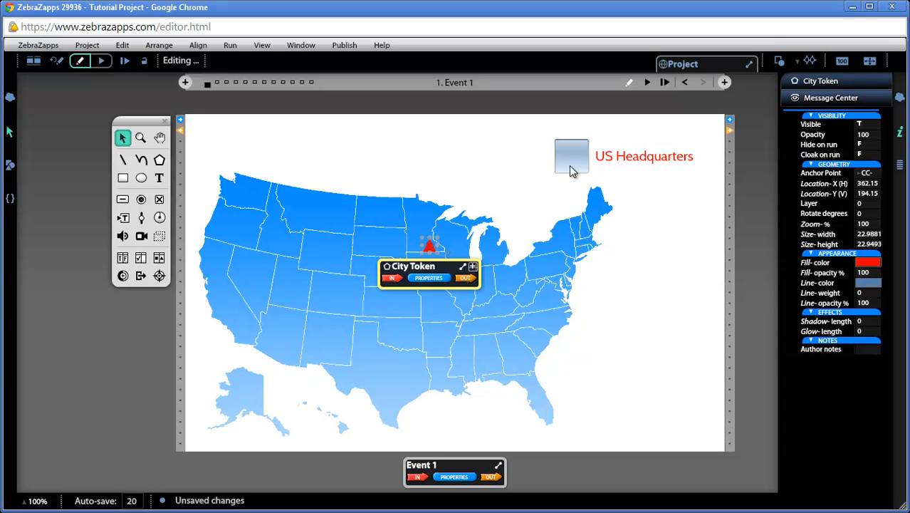
click(569, 171)
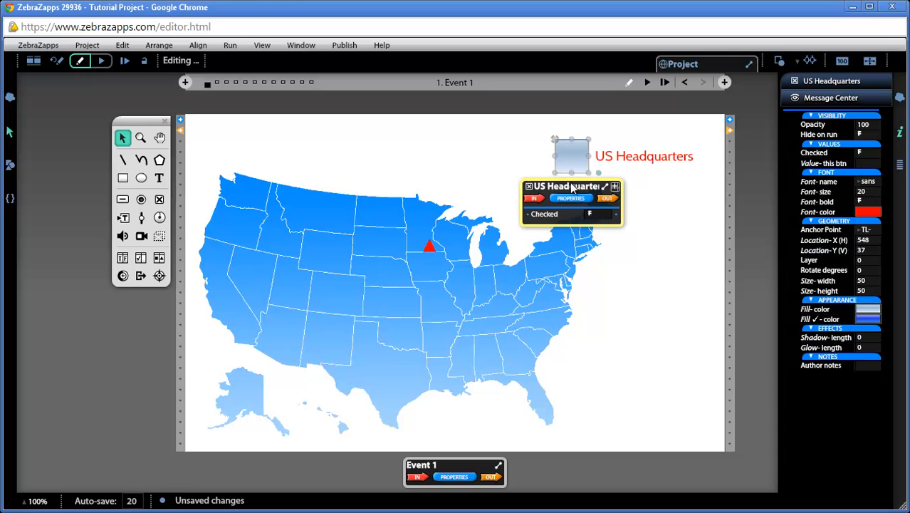
drag(572, 187, 646, 191)
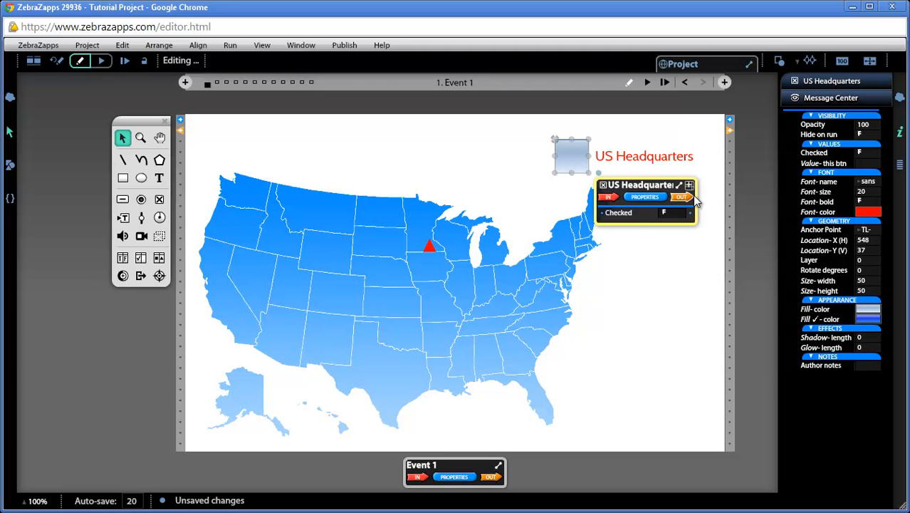
click(428, 250)
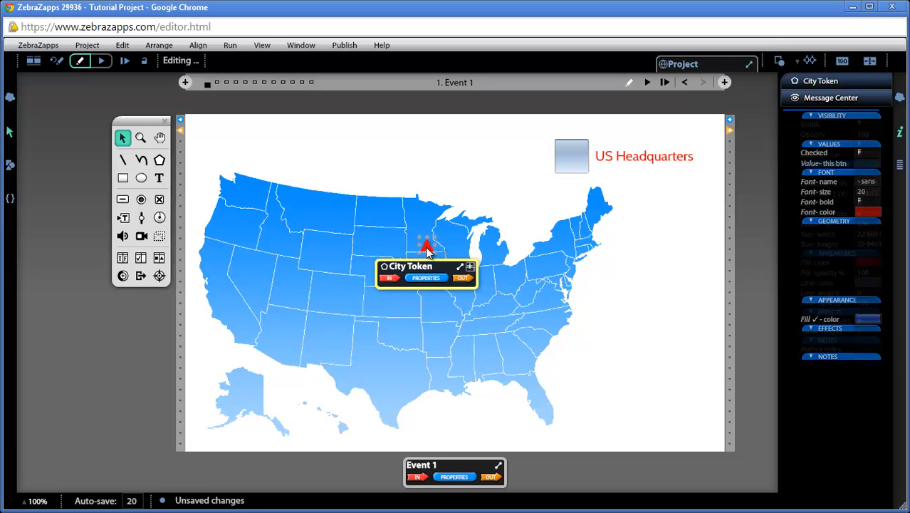
drag(425, 247, 427, 247)
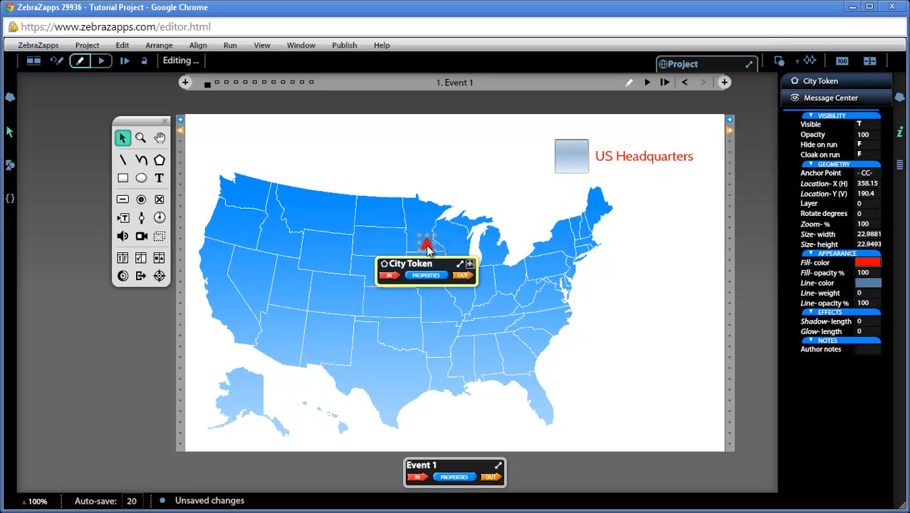
Expand the Triggers group in the outputs of the US Headquarters check box's ribbon.
click(582, 161)
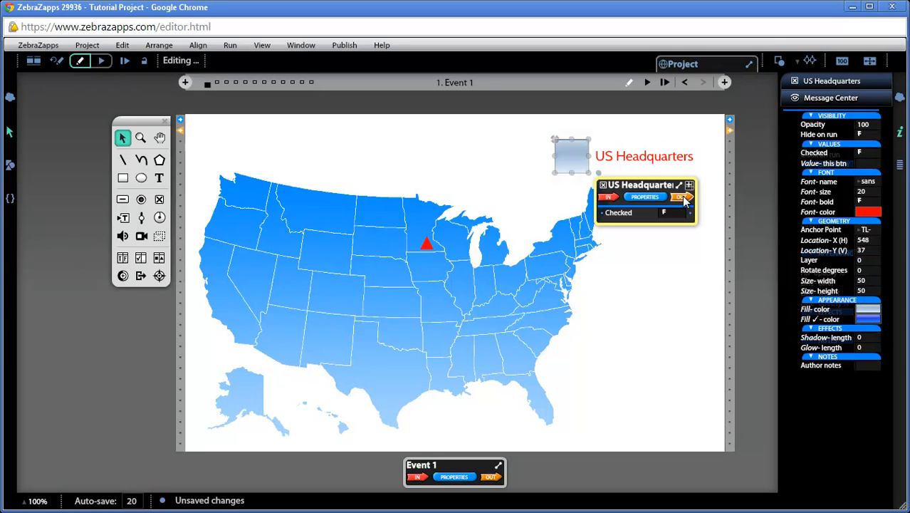
click(683, 198)
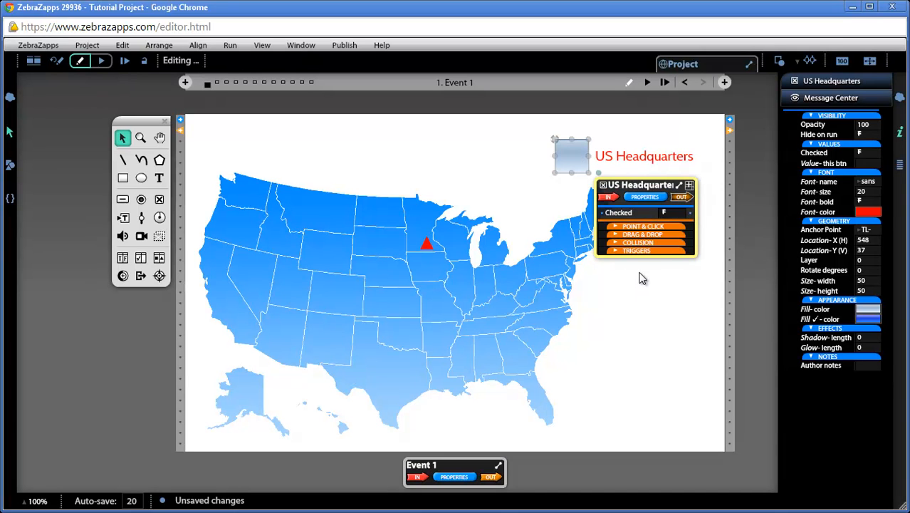
click(670, 227)
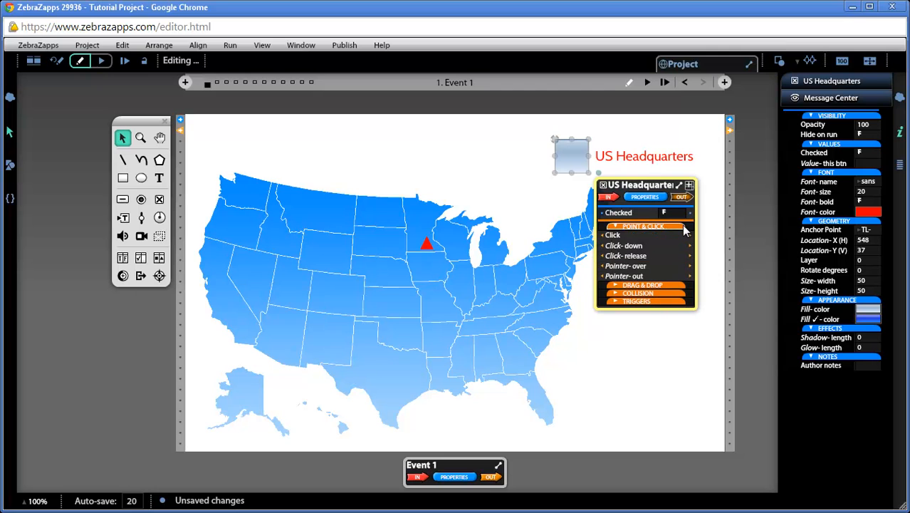
click(643, 228)
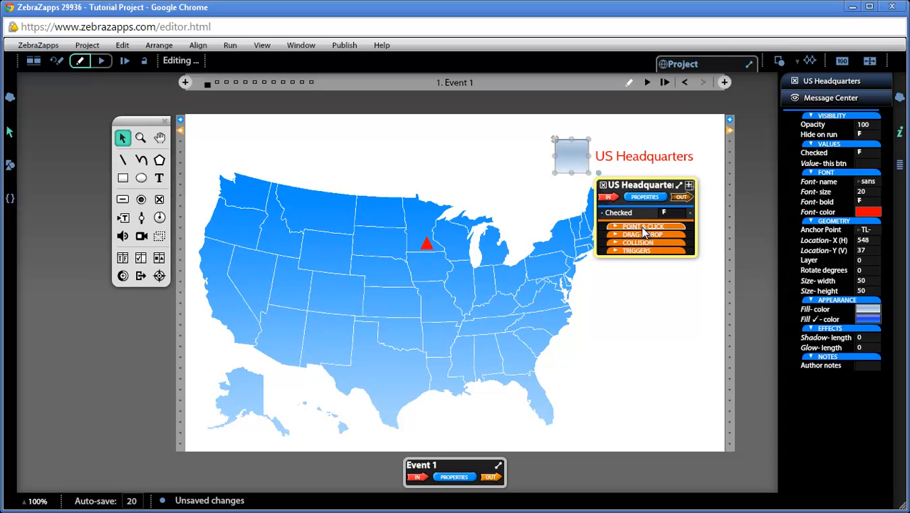
click(644, 252)
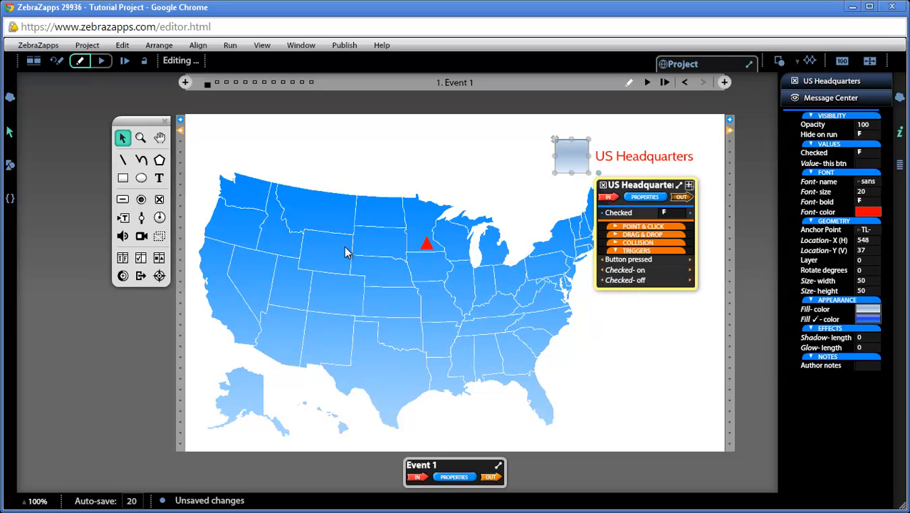
click(141, 137)
drag(377, 120, 746, 361)
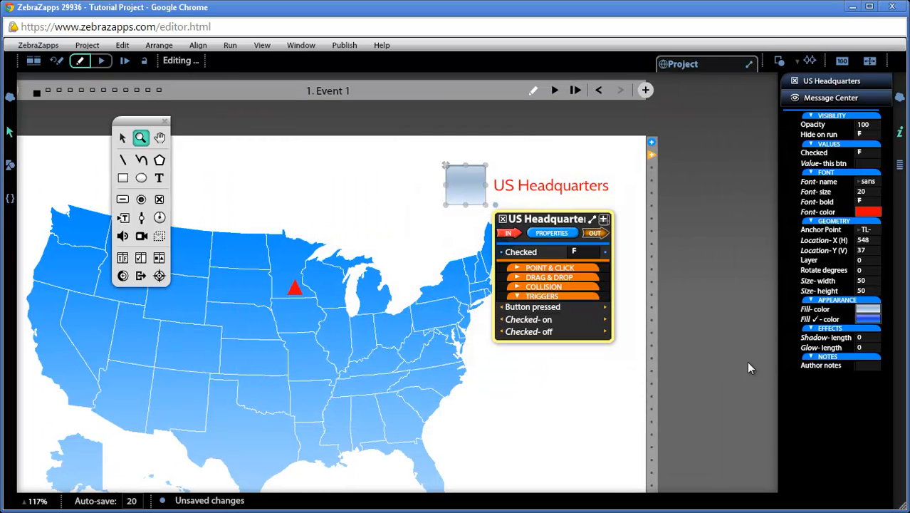
click(121, 138)
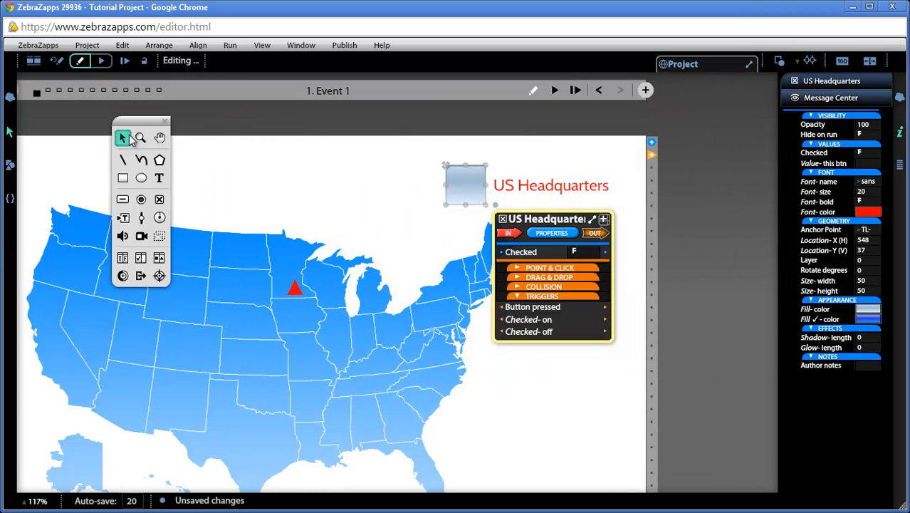
click(159, 137)
drag(266, 168, 363, 149)
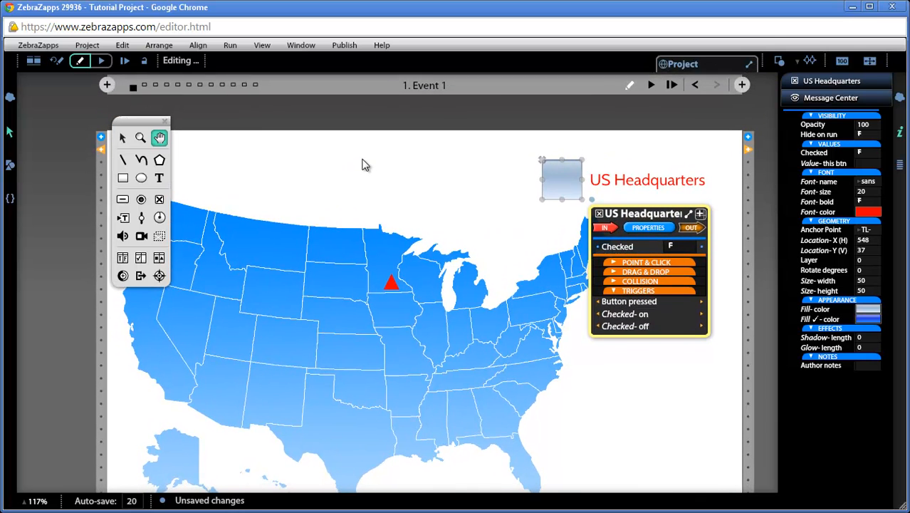
click(122, 137)
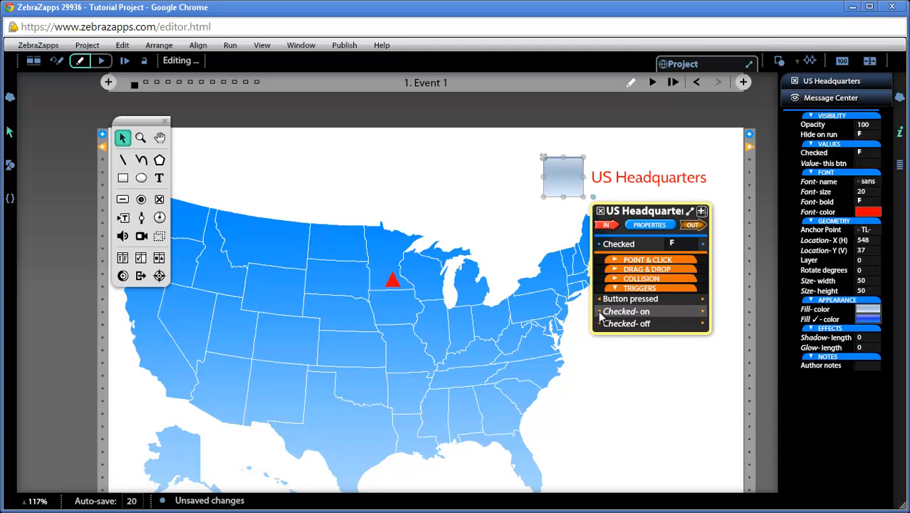
Wire the check box's Checked-on trigger to the City Token's Show input and Checked-off to its Hide input.
drag(580, 321, 497, 329)
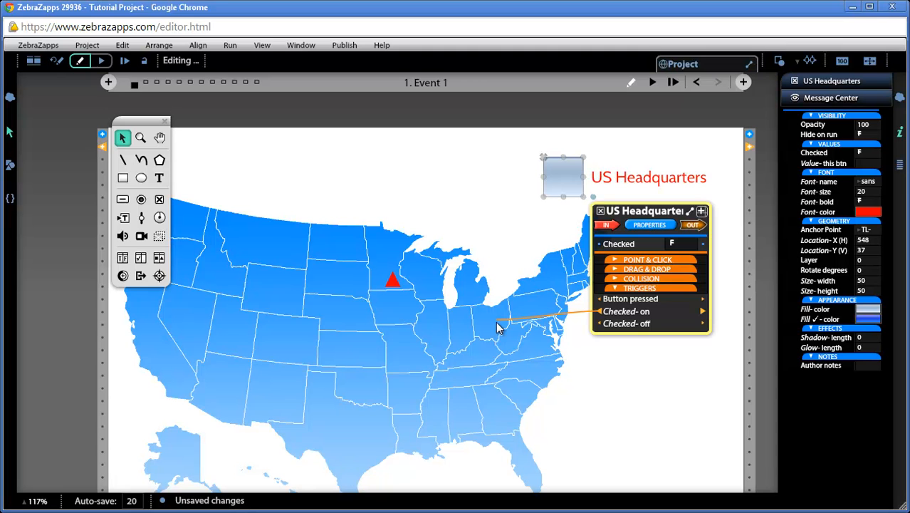
drag(497, 328, 387, 355)
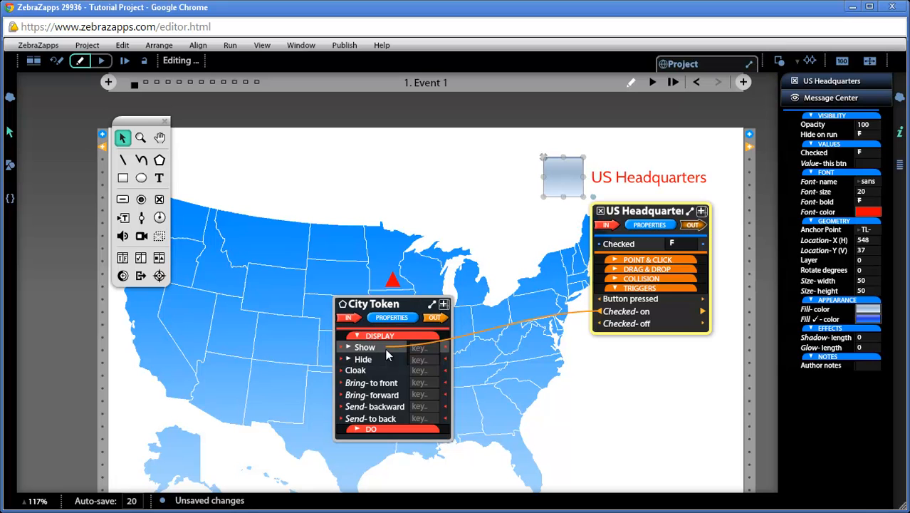
drag(385, 348, 385, 349)
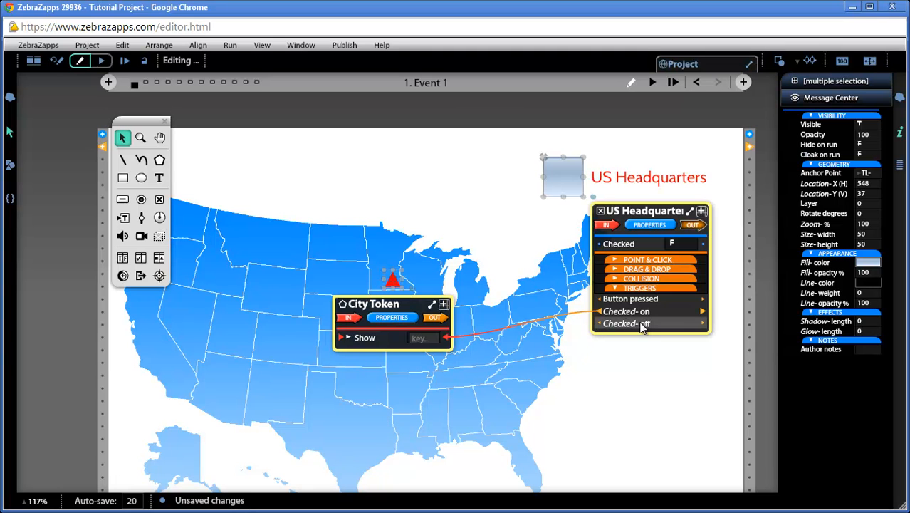
drag(599, 326, 348, 358)
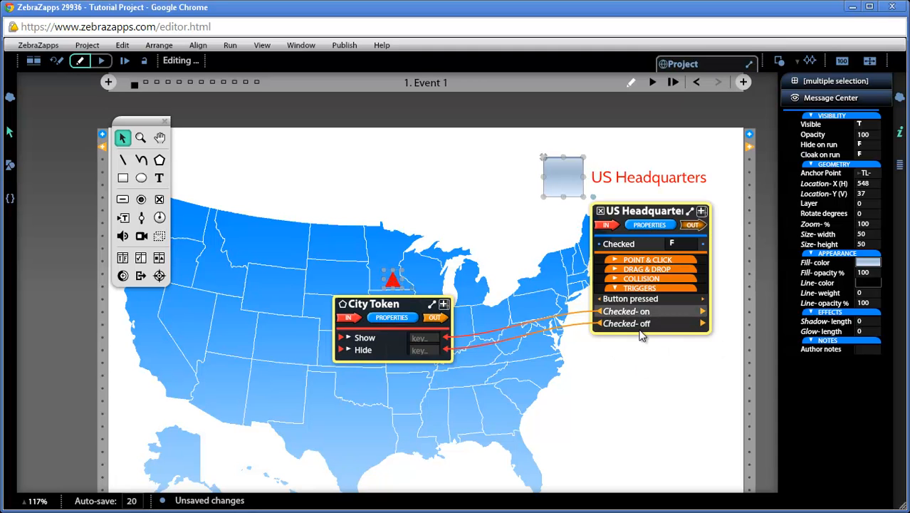
Run the event briefly, reset to editing, and set the City Token's Hide on run property to T.
click(653, 82)
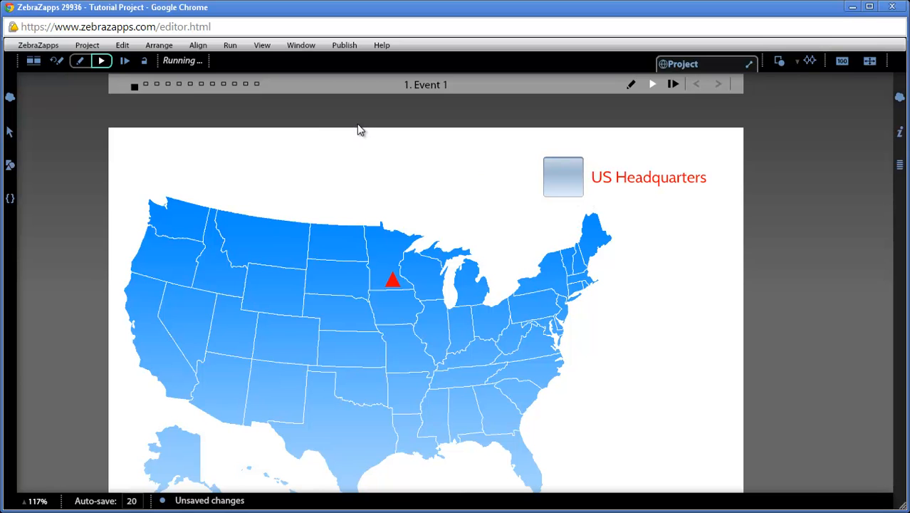
click(56, 60)
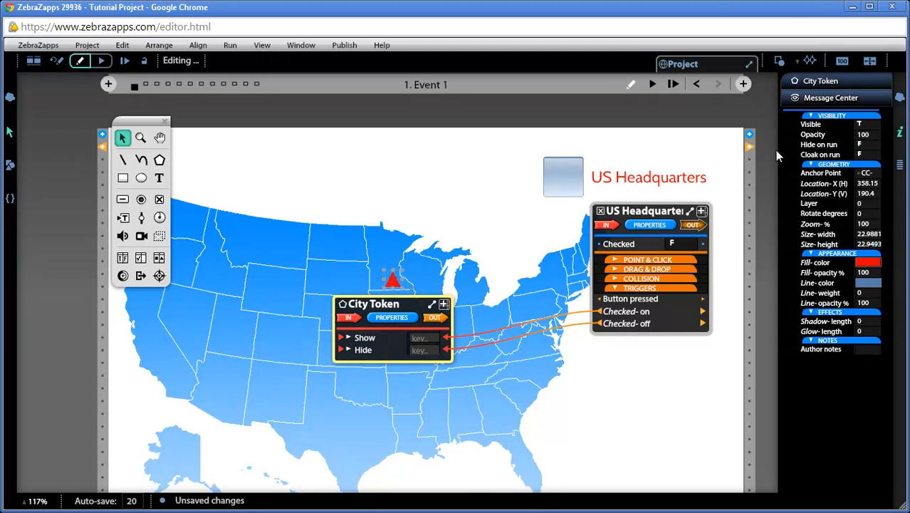
click(868, 145)
Run the event, toggle the US Headquarters check box repeatedly to test the City Token, and reset to editing.
click(653, 85)
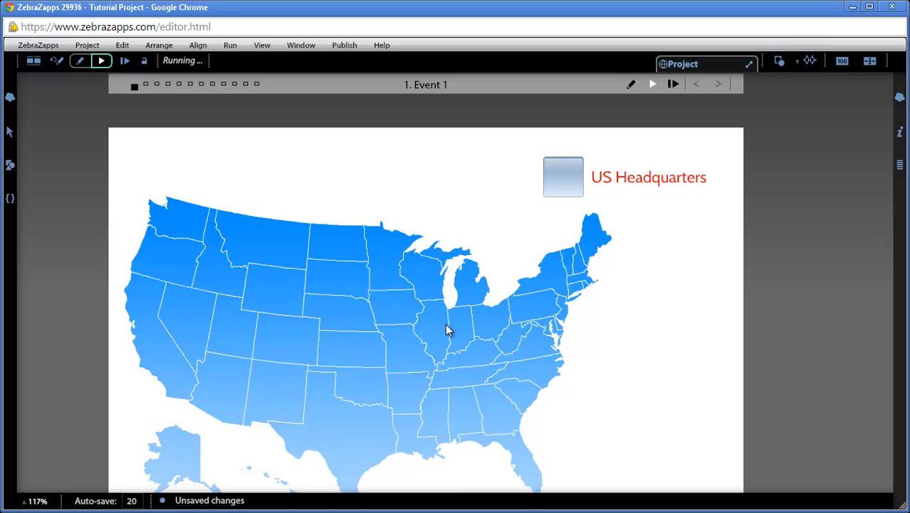
click(567, 187)
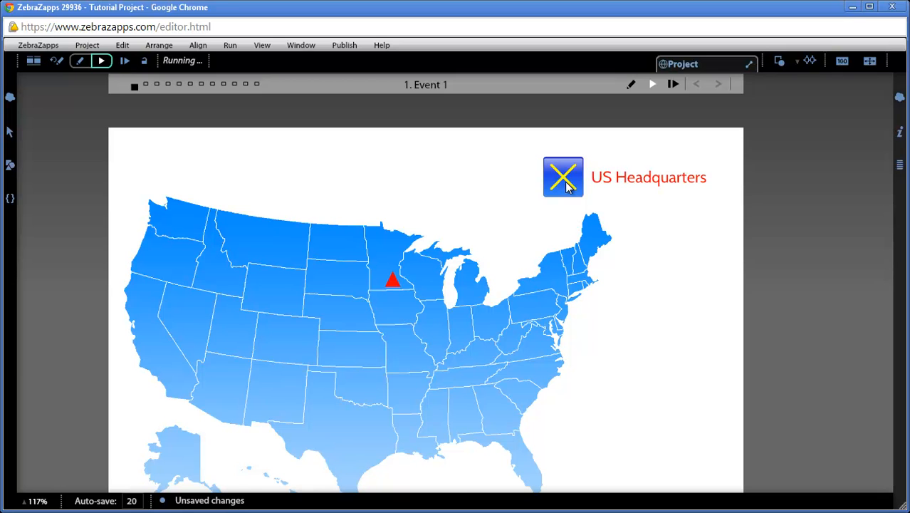
click(568, 188)
click(568, 187)
click(568, 187)
click(568, 187)
click(567, 188)
click(568, 187)
click(59, 62)
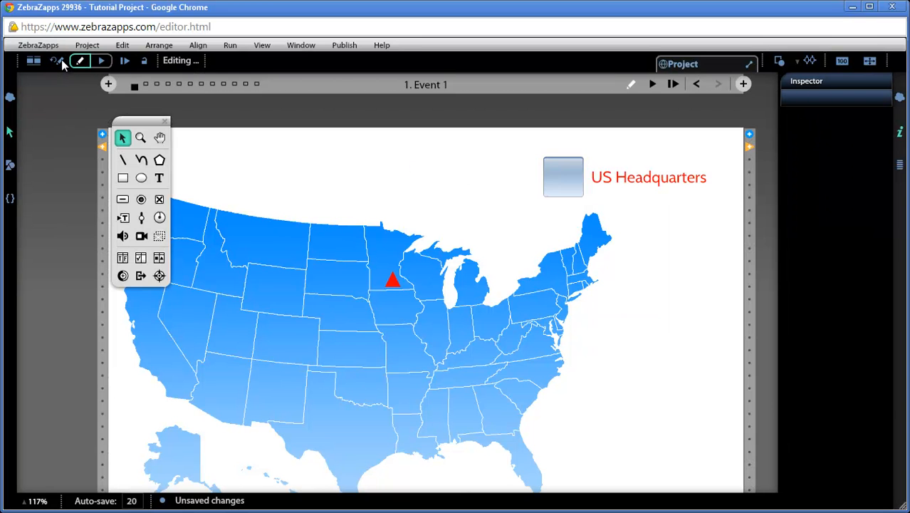
Delete the wire linking the US Headquarters Checked-off trigger to the City Token's Hide input.
click(575, 181)
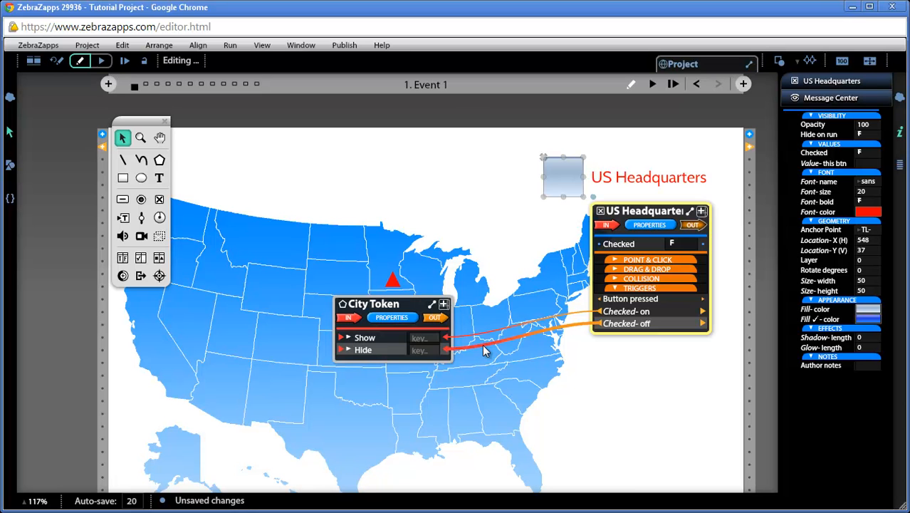
key(Delete)
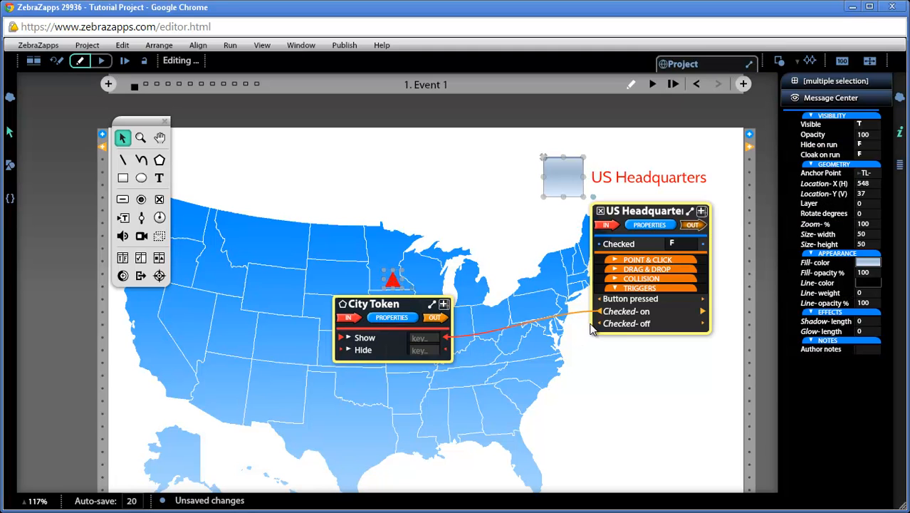
Wire Checked-off to the City Token's Bring to front input and reattach that wire's end to Hide.
drag(597, 324, 446, 350)
drag(465, 346, 369, 383)
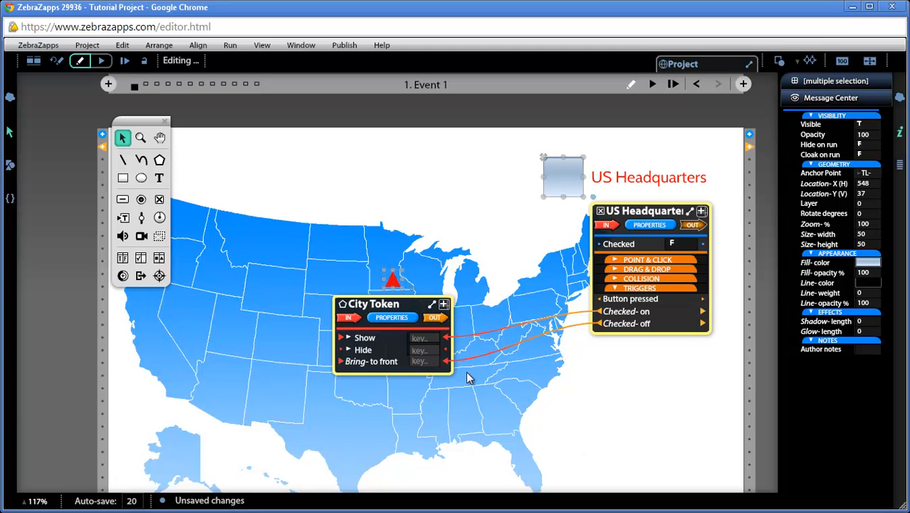
drag(463, 359, 445, 356)
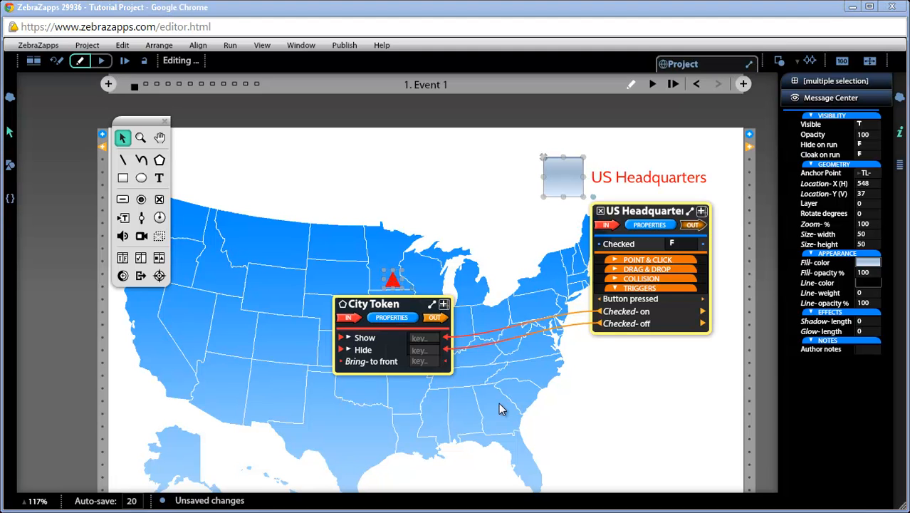
Add the text label "Minneapolis" just above the red triangle, positioned at about X 318, Y 160.
click(161, 182)
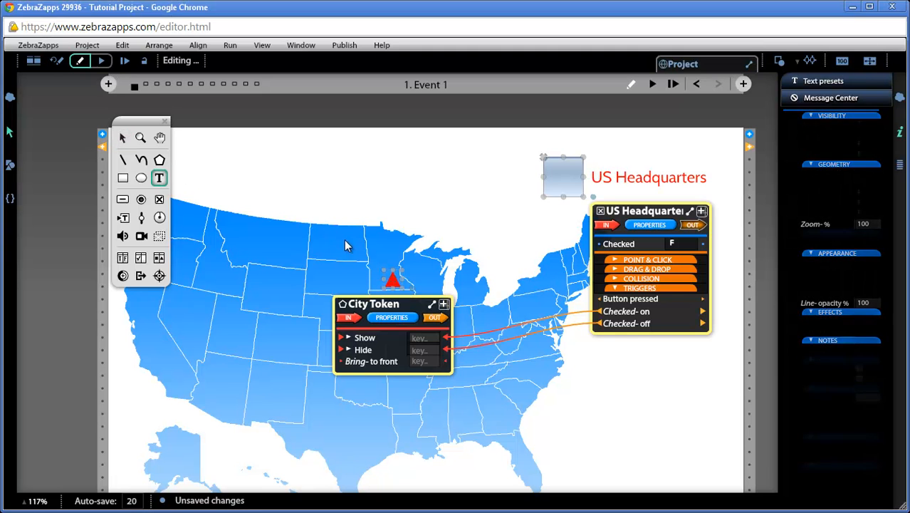
drag(415, 262, 431, 270)
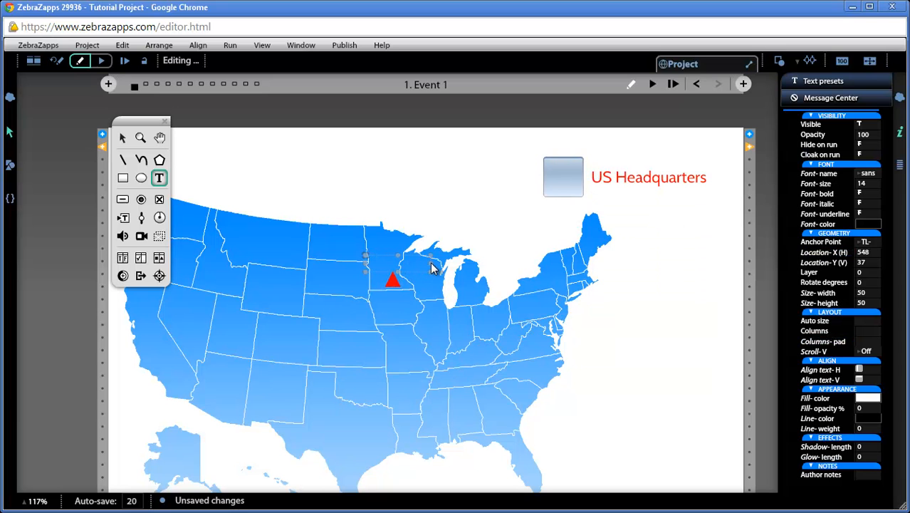
text(Minneapolis)
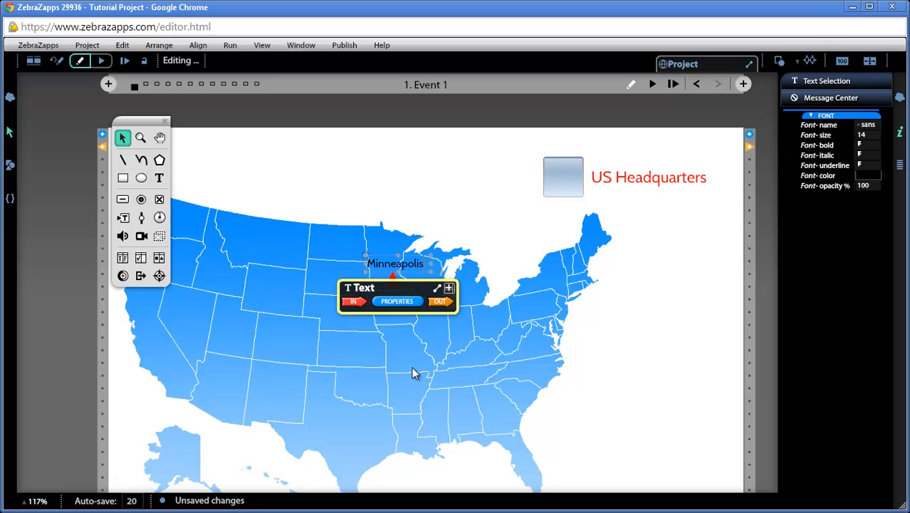
click(422, 329)
click(411, 264)
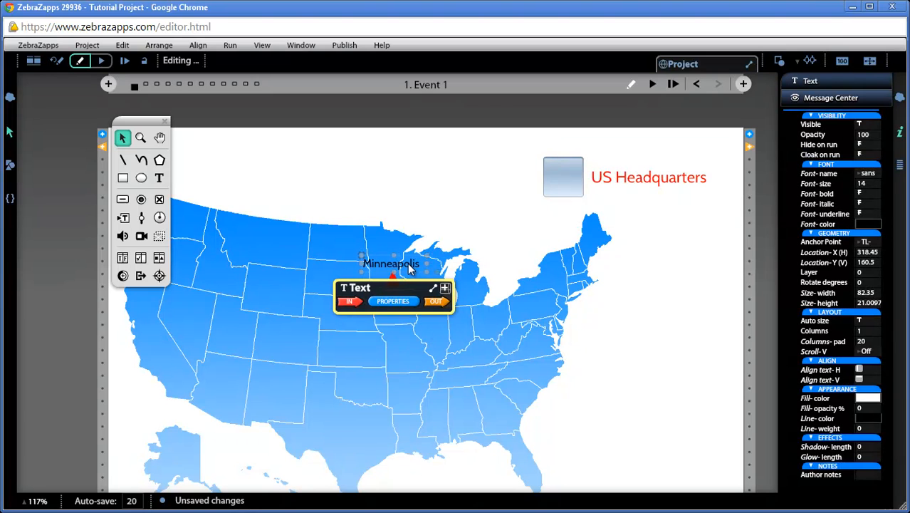
Name the Minneapolis text object HQ City and set its fill opacity to 46%.
click(370, 289)
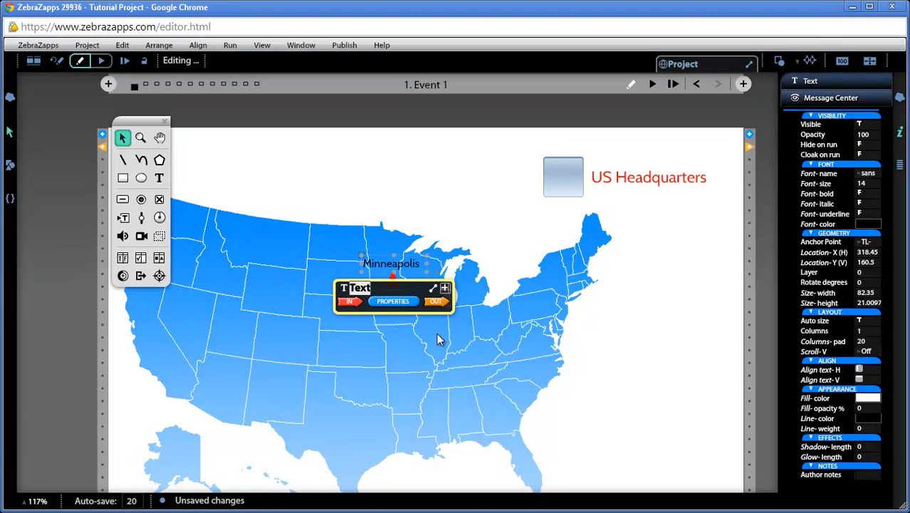
text(HQ City)
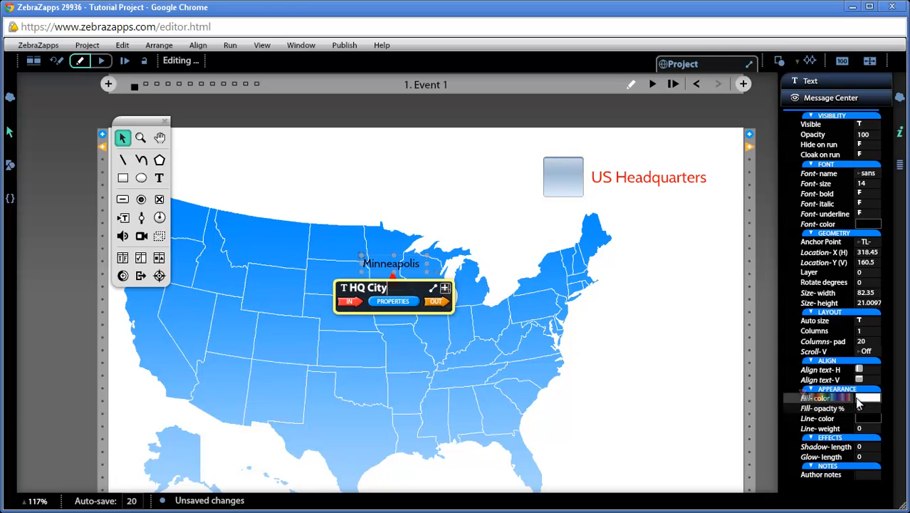
drag(803, 406, 826, 411)
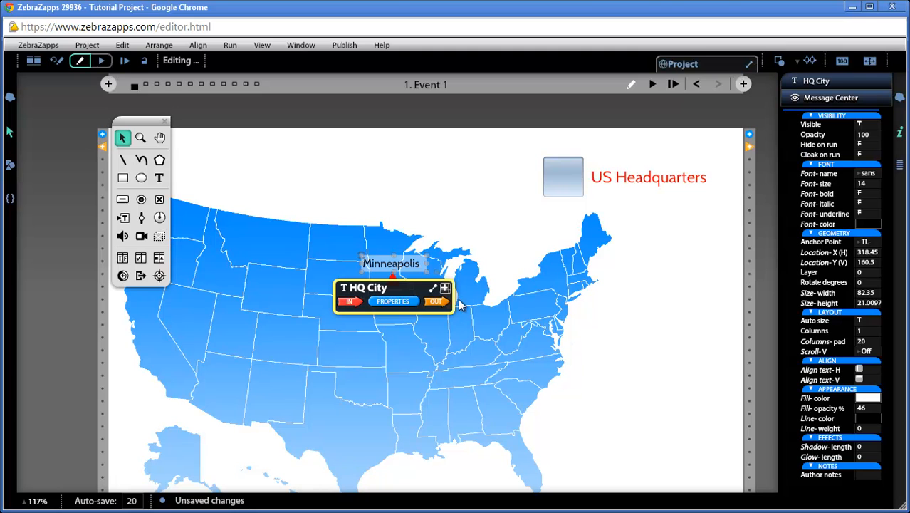
Wire the check box's Checked-on trigger to HQ City's Show input and Checked-off to its Hide input, moving HQ City's ribbon above the label.
click(577, 180)
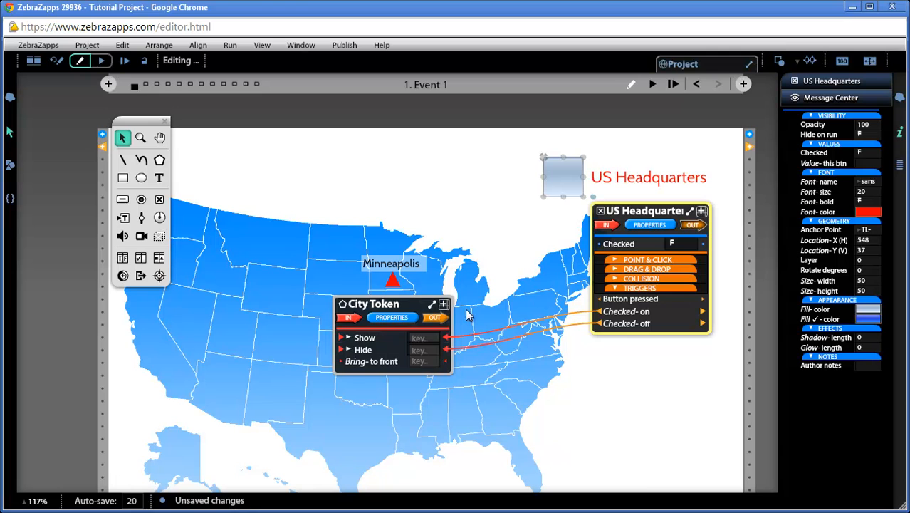
drag(600, 318, 536, 292)
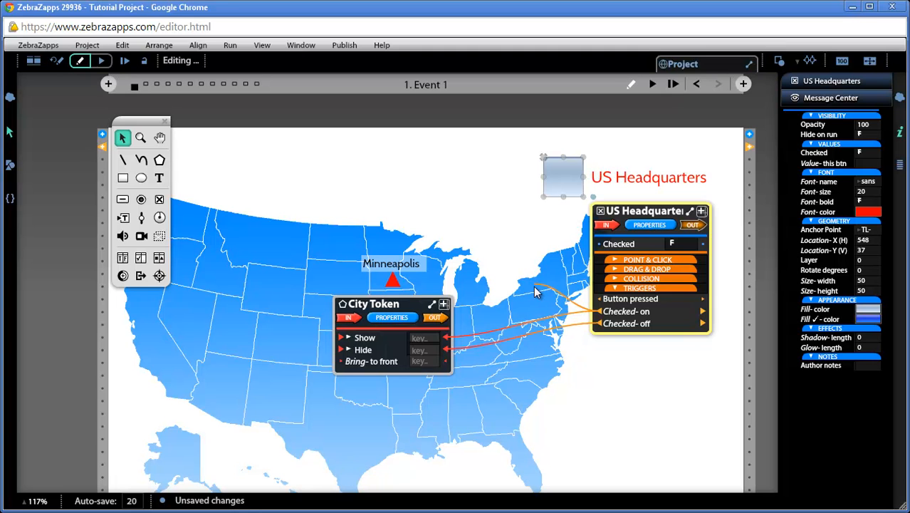
drag(535, 292, 359, 331)
drag(417, 288, 436, 198)
drag(595, 324, 377, 253)
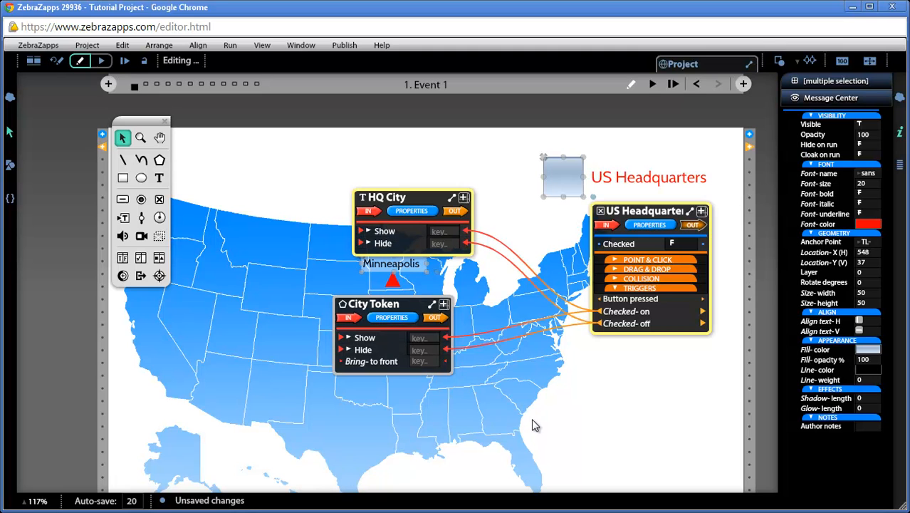
Run the event briefly, reset to editing, and set HQ City's Hide on run property to T.
click(652, 84)
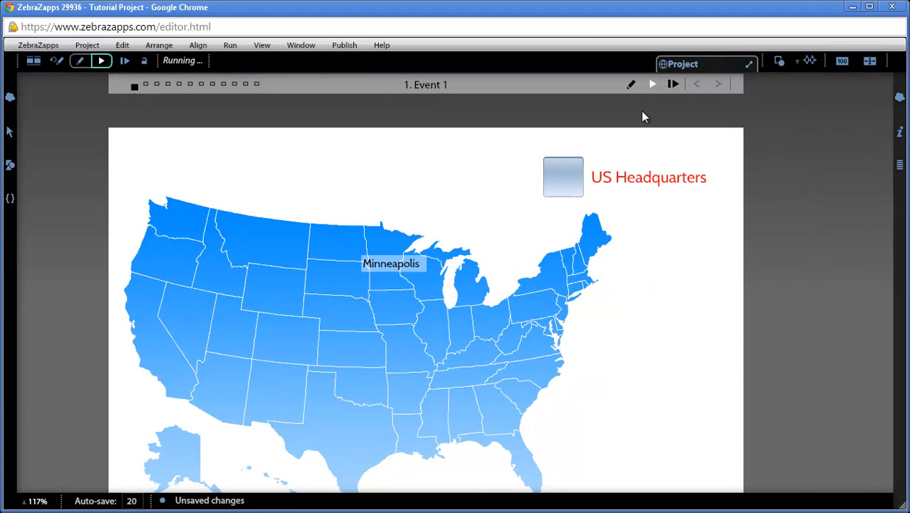
click(57, 61)
click(416, 266)
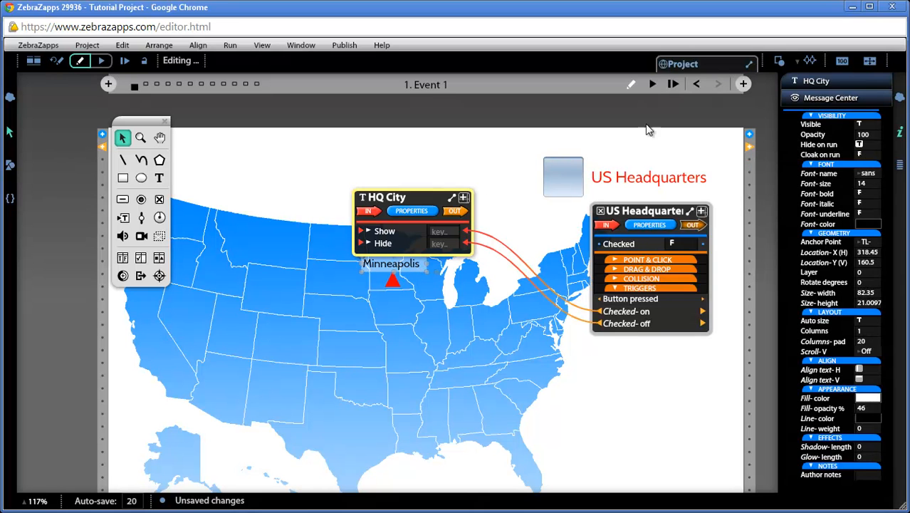
Run the event, toggle the US Headquarters check box to test the label and triangle together, and reset to editing.
click(653, 85)
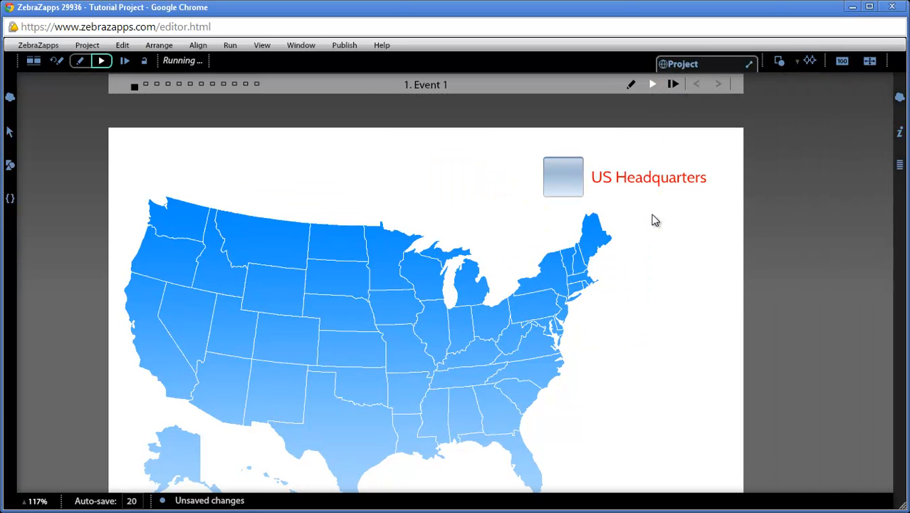
click(574, 183)
click(574, 183)
click(574, 182)
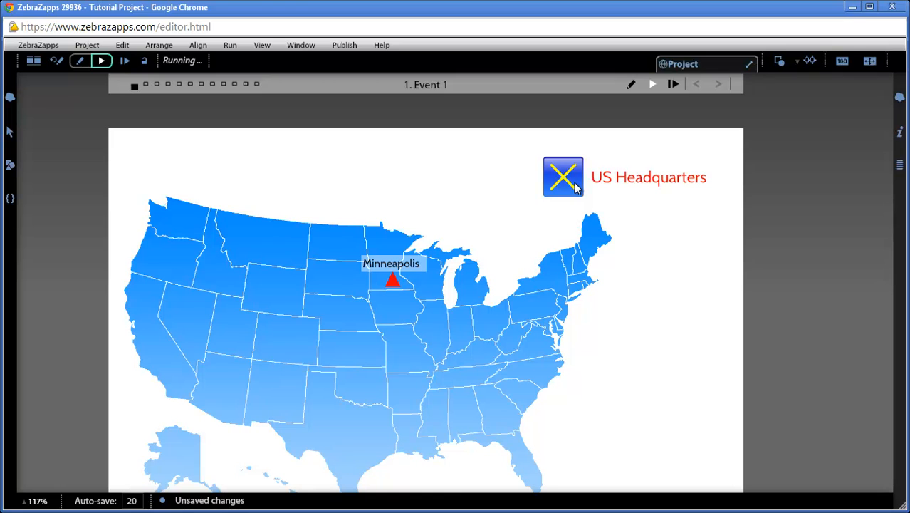
click(577, 187)
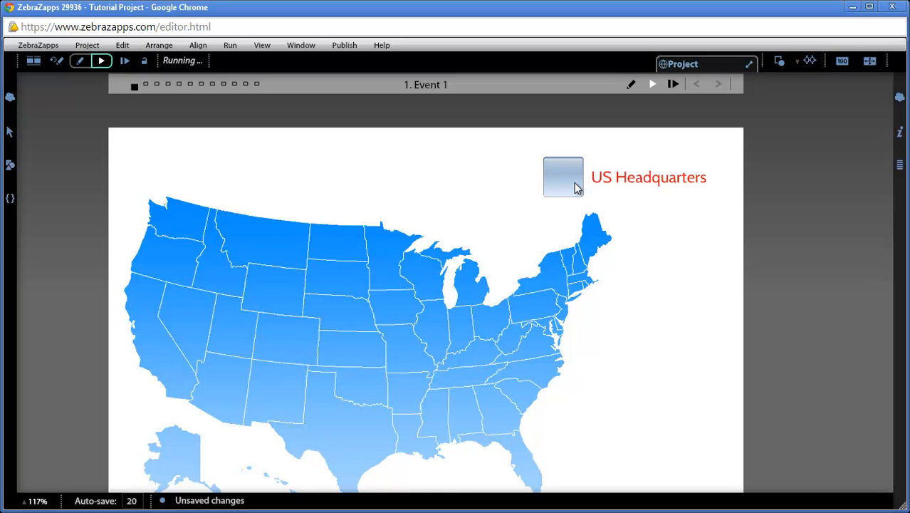
click(576, 187)
click(575, 188)
click(57, 61)
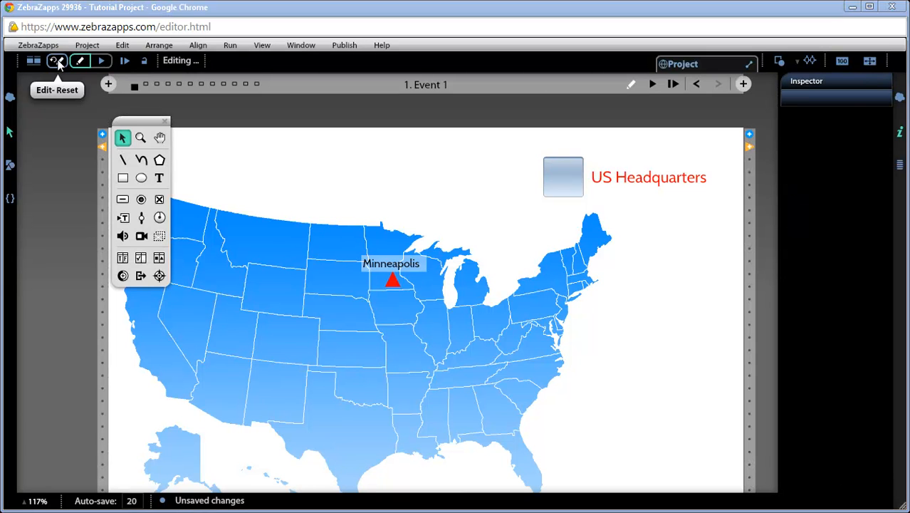